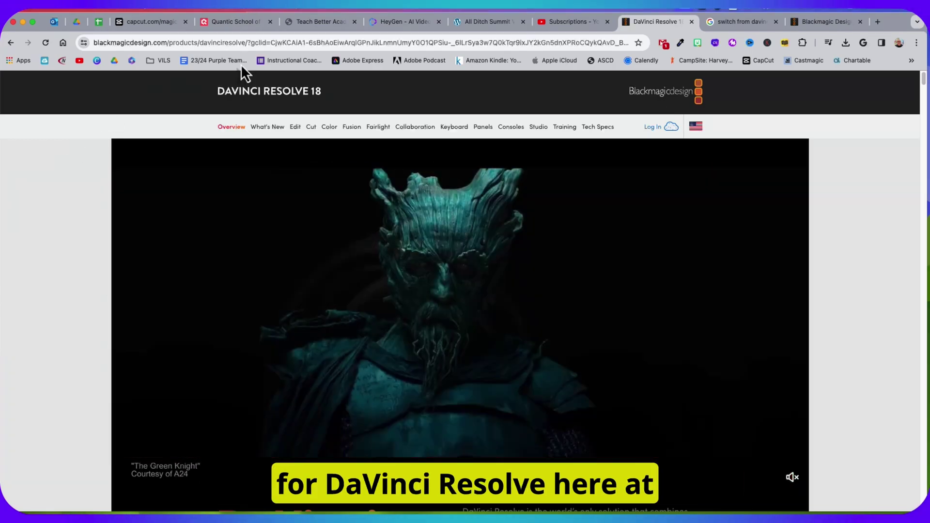
- Check the page's full web address and scroll down the DaVinci Resolve Studio product page
{"action": "left_click", "coordinate": [257, 43]}
{"action": "key", "text": "End"}
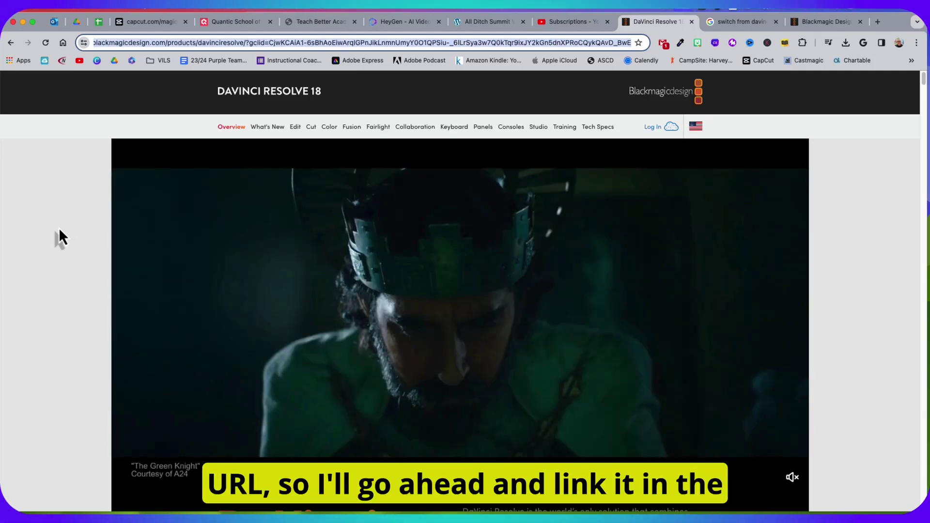
{"action": "scroll", "coordinate": [59, 228], "scroll_direction": "down", "scroll_amount": 3}
{"action": "scroll", "coordinate": [58, 228], "scroll_direction": "down", "scroll_amount": 4}
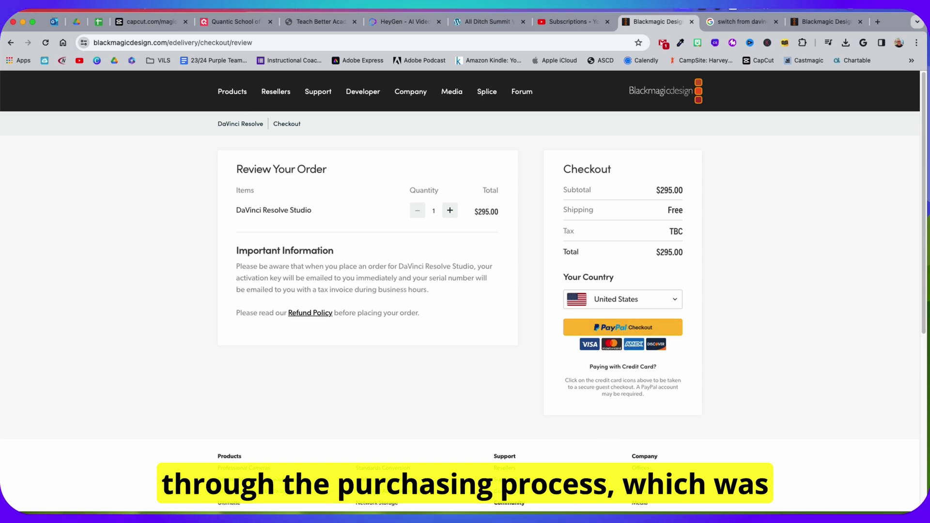
{"action": "left_click", "coordinate": [453, 495]}
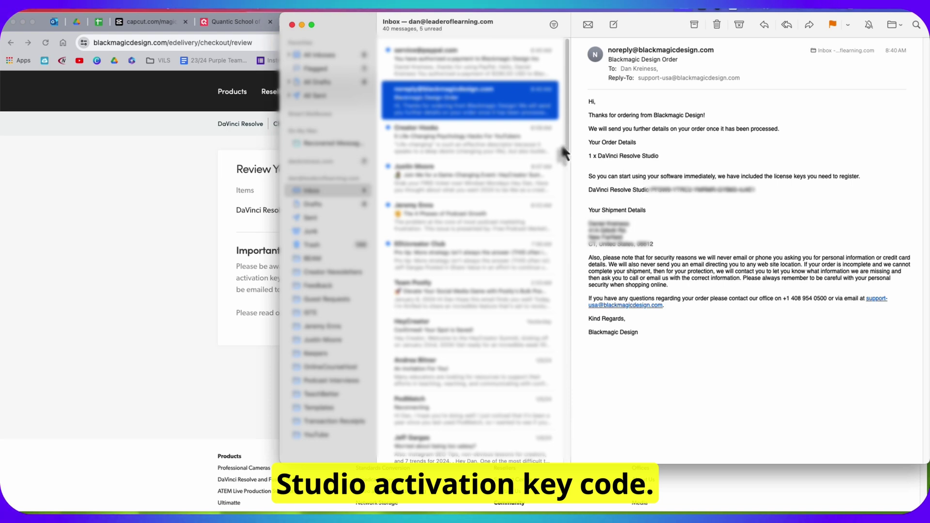
{"action": "left_click", "coordinate": [301, 25]}
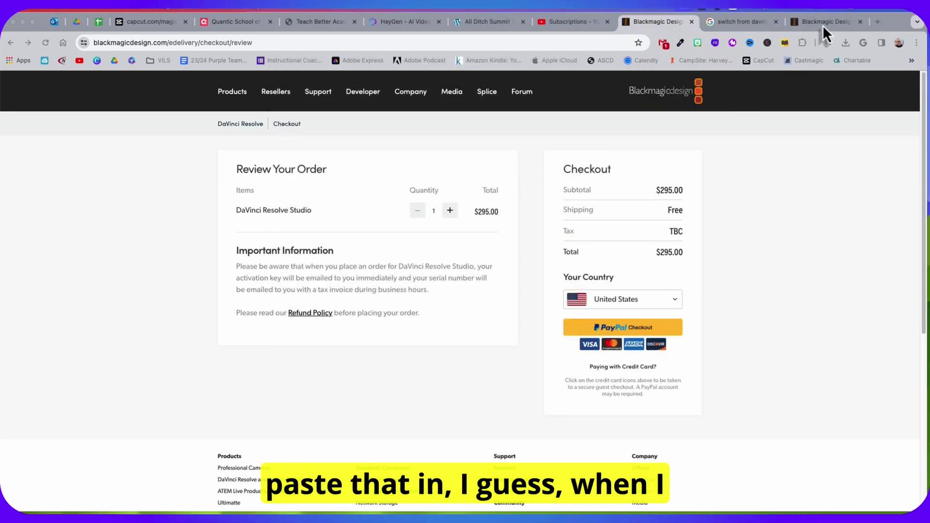
- Switch to the Purchase Successful tab, scroll through it, and minimize Chrome to reveal the desktop
{"action": "left_click", "coordinate": [823, 25]}
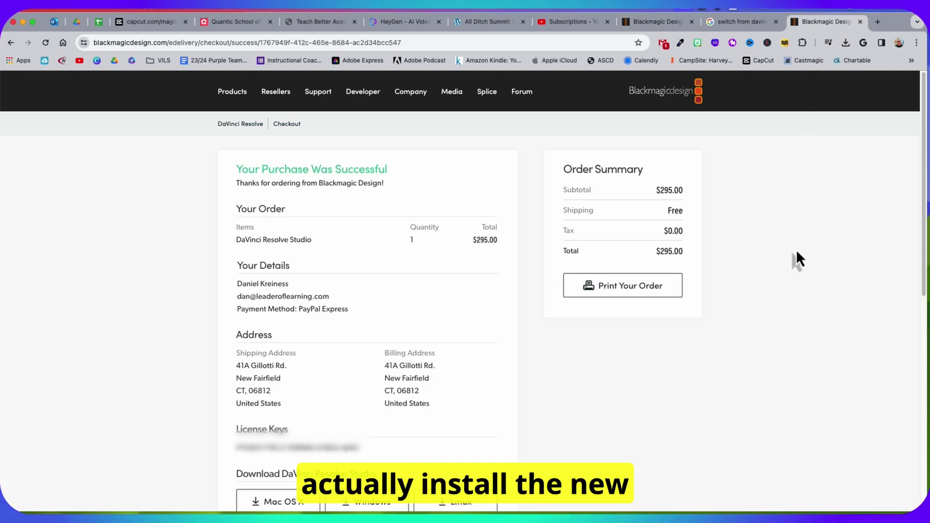
{"action": "scroll", "coordinate": [170, 311], "scroll_direction": "down", "scroll_amount": 1}
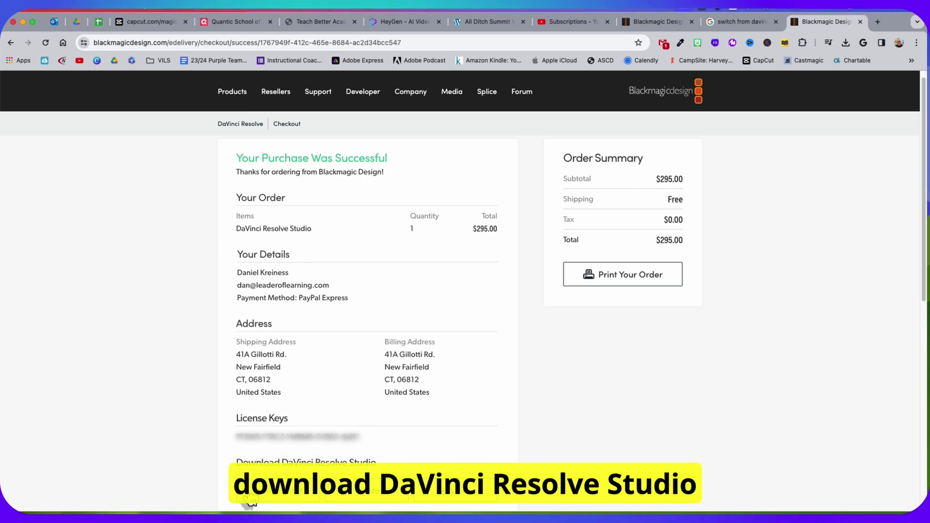
{"action": "left_click", "coordinate": [23, 23]}
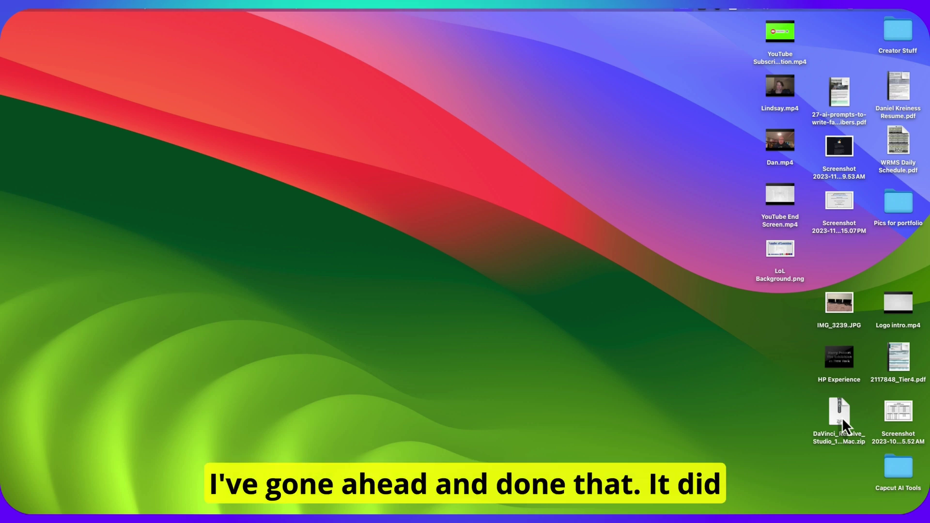
- Expand the DaVinci_Resolve_Studio zip into its .dmg, then drag the zip to the Trash
{"action": "left_click", "coordinate": [843, 418]}
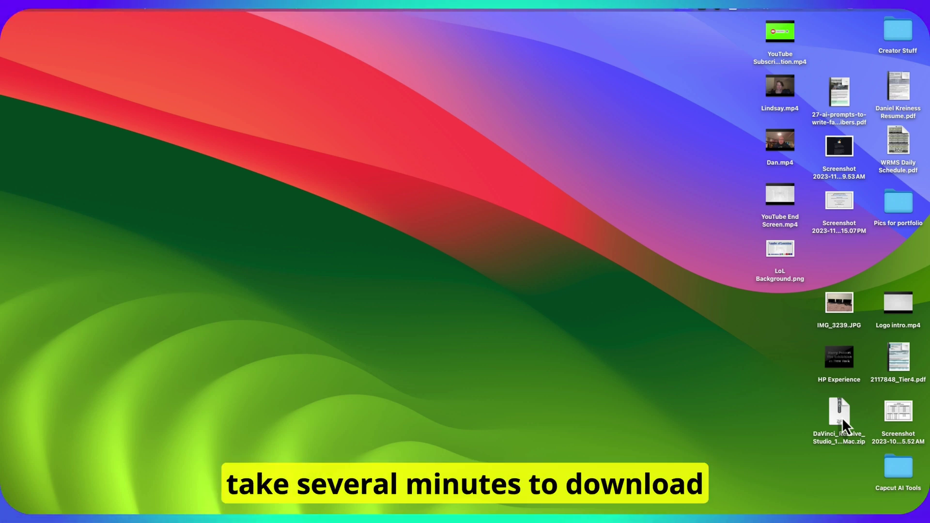
{"action": "double_click", "coordinate": [842, 417]}
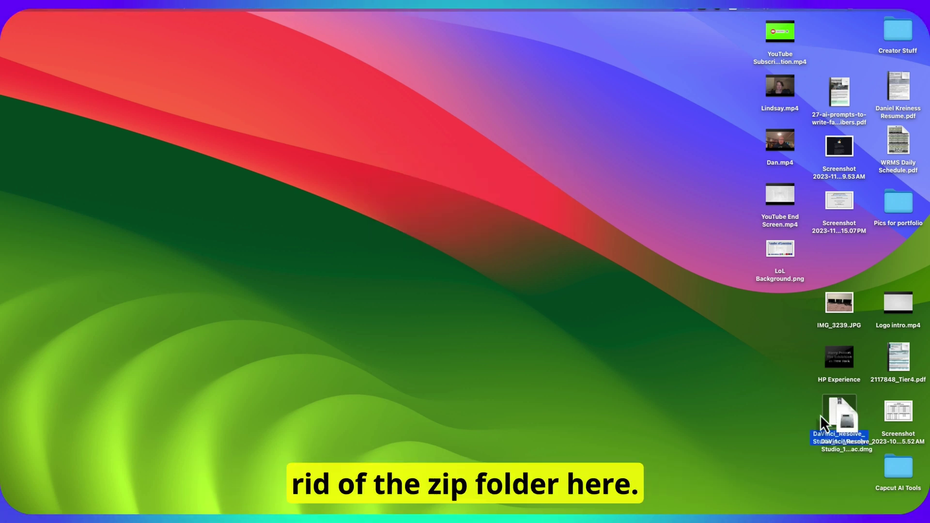
{"action": "left_click_drag", "start_coordinate": [825, 408], "coordinate": [811, 477]}
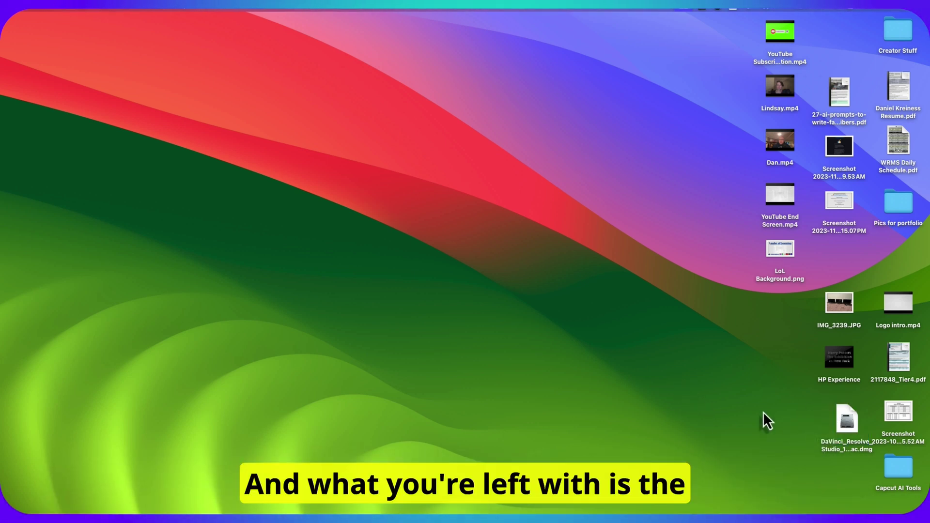
{"action": "left_click_drag", "start_coordinate": [856, 421], "coordinate": [849, 419]}
{"action": "left_click", "coordinate": [706, 450]}
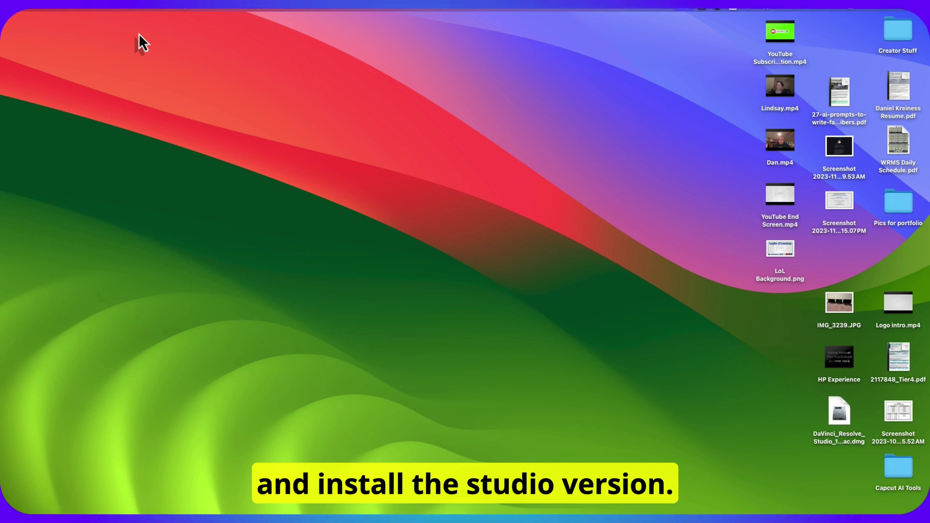
- Open the DaVinci Resolve folder inside Applications from the Go menu
{"action": "left_click", "coordinate": [128, 9]}
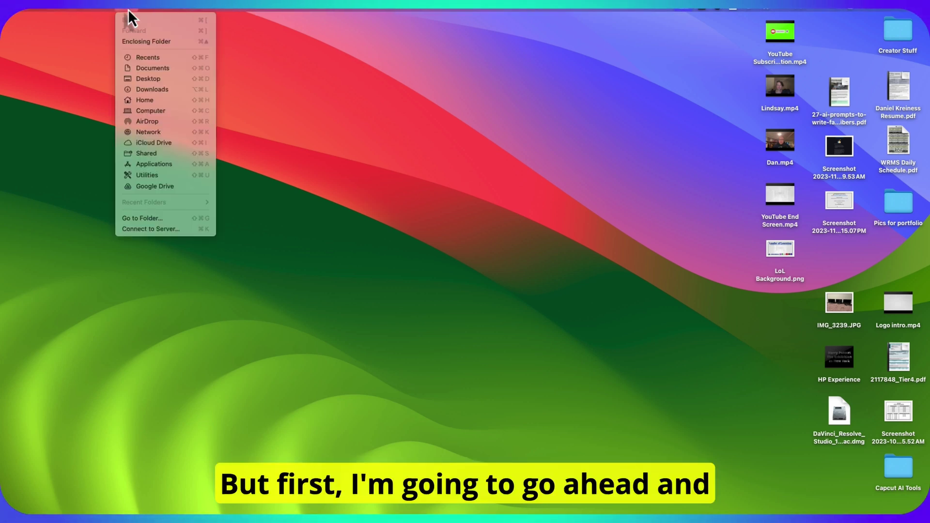
{"action": "left_click", "coordinate": [159, 166]}
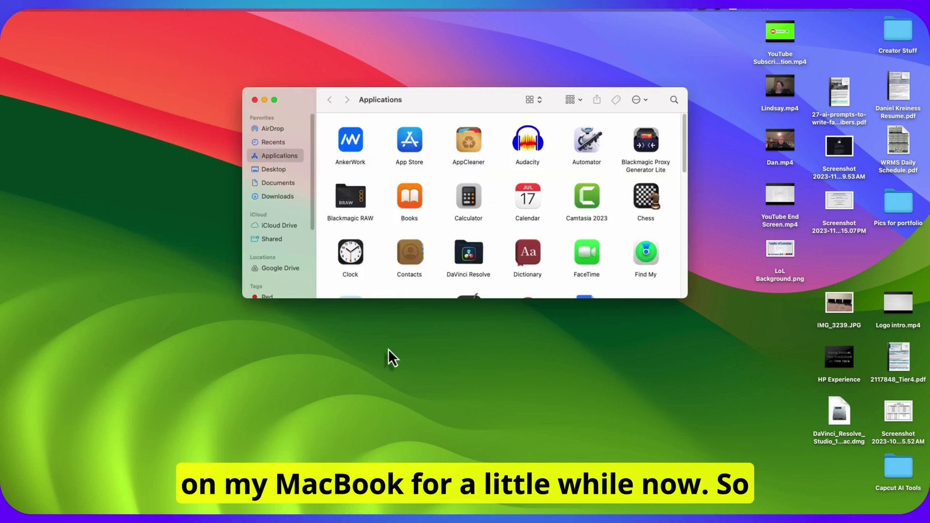
{"action": "double_click", "coordinate": [479, 266]}
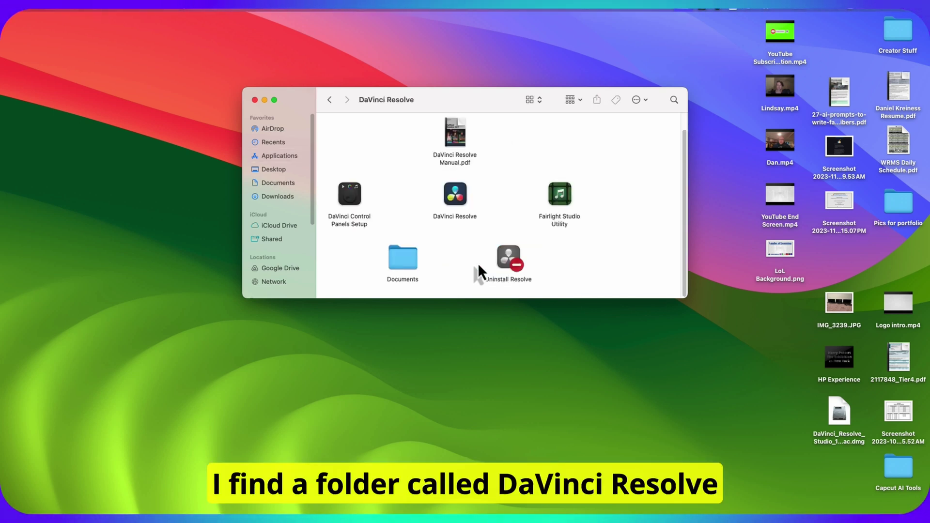
- Run Uninstall Resolve, confirm the uninstall, and authorise it with the account password
{"action": "double_click", "coordinate": [508, 261]}
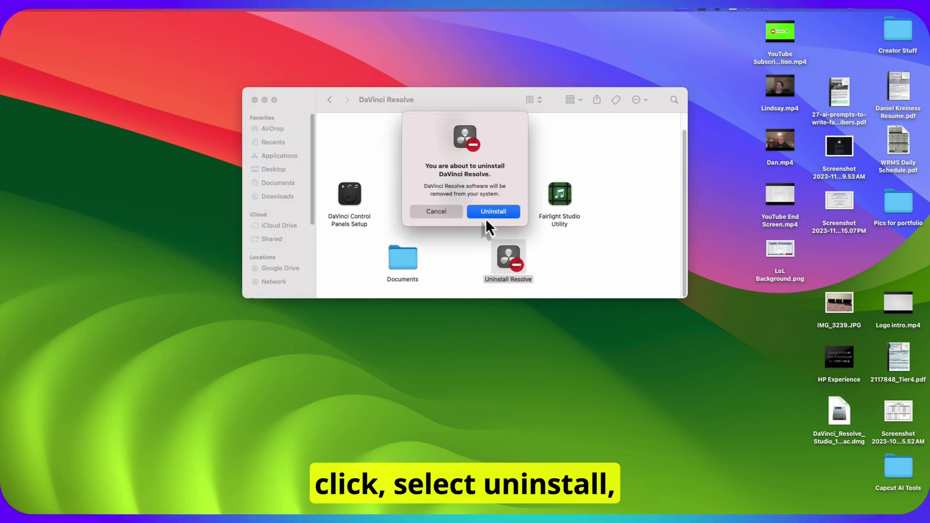
{"action": "left_click", "coordinate": [486, 214]}
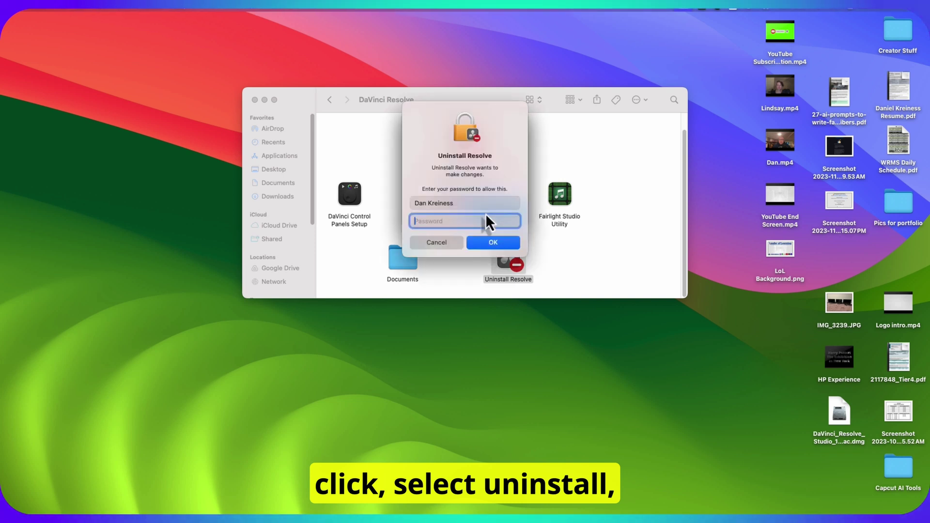
{"action": "type", "text": "********"}
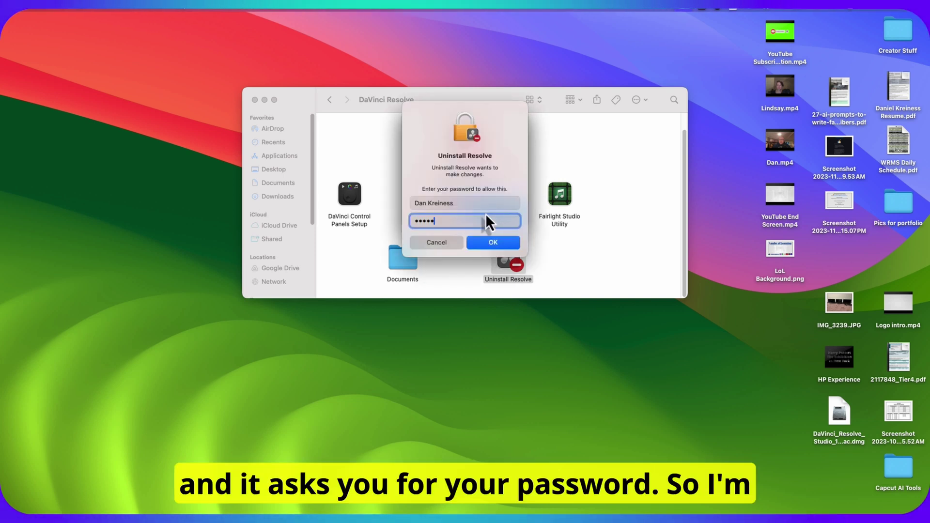
{"action": "type", "text": "*"}
{"action": "key", "text": "Return"}
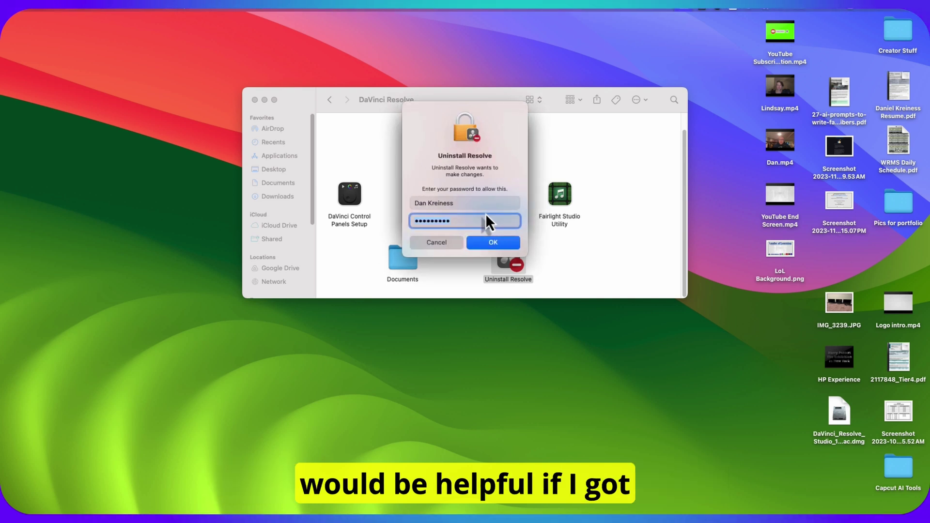
{"action": "type", "text": "*********"}
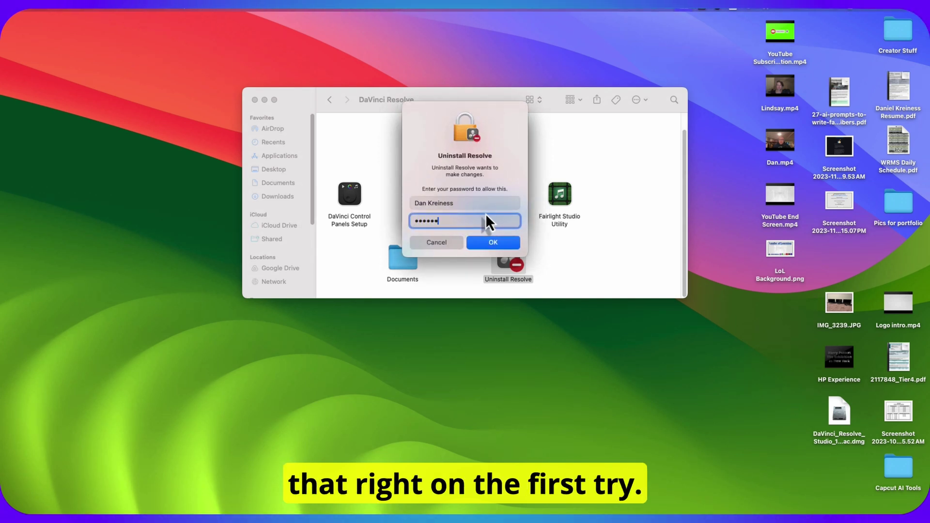
{"action": "type", "text": "*"}
{"action": "key", "text": "Return"}
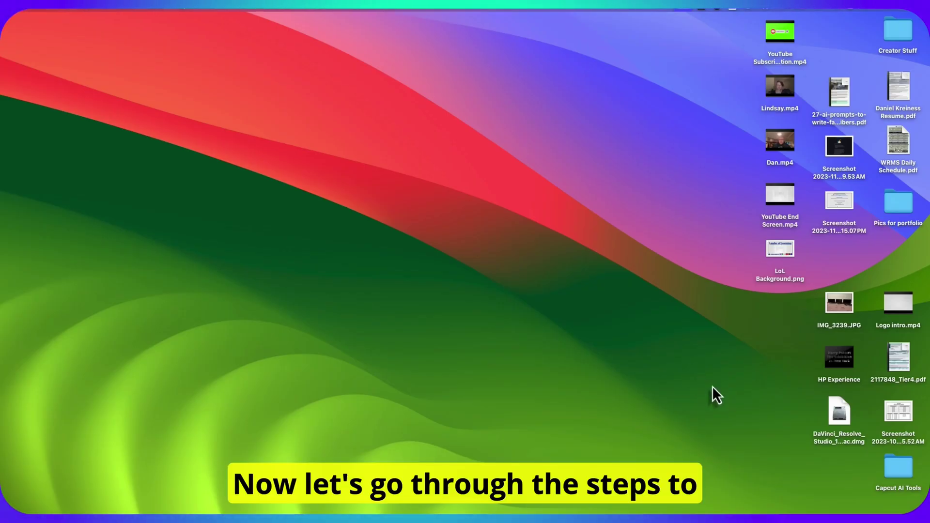
- Mount the Studio .dmg, launch Install Resolve 18.6.4, and allow it Desktop folder access
{"action": "double_click", "coordinate": [842, 420]}
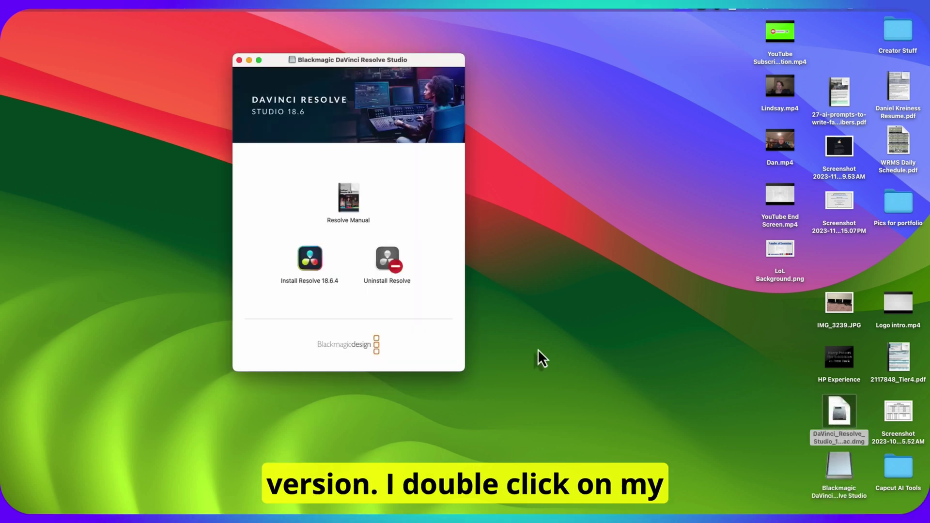
{"action": "left_click", "coordinate": [312, 265]}
{"action": "double_click", "coordinate": [311, 264]}
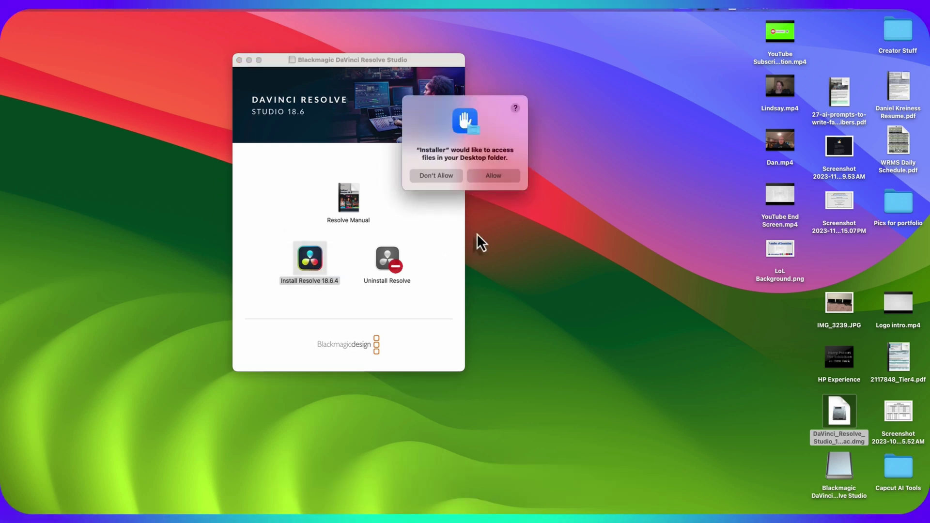
{"action": "left_click", "coordinate": [500, 176]}
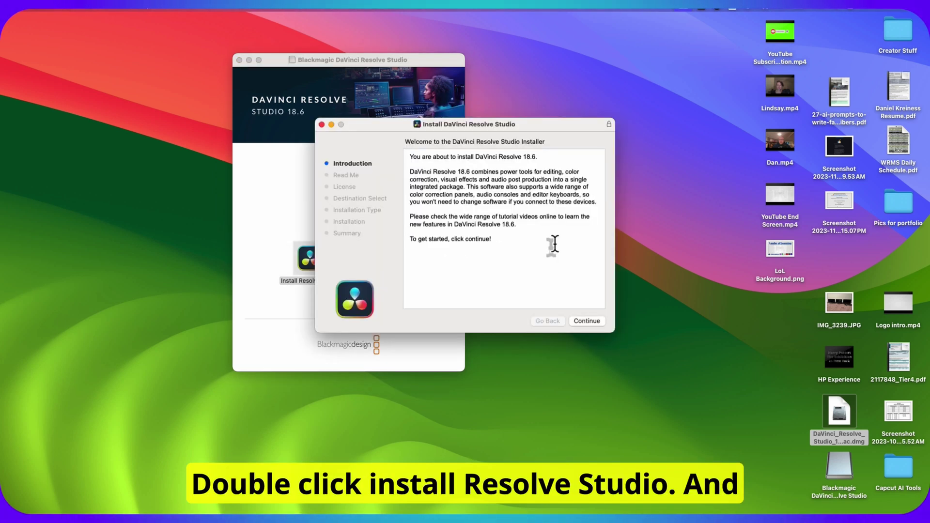
- Move past the Introduction and scroll through the installer's Read Me
{"action": "left_click", "coordinate": [593, 325]}
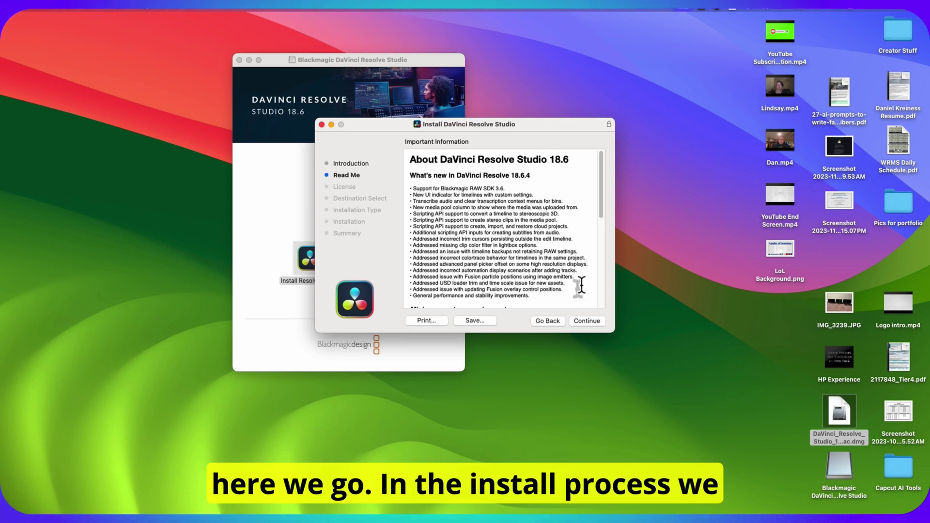
{"action": "scroll", "coordinate": [581, 282], "scroll_direction": "down", "scroll_amount": 1}
{"action": "scroll", "coordinate": [580, 282], "scroll_direction": "down", "scroll_amount": 5}
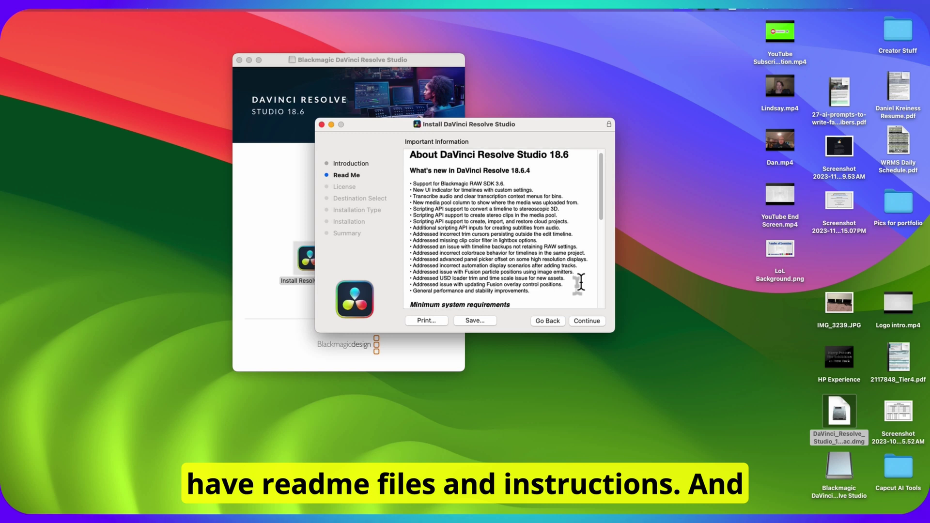
{"action": "scroll", "coordinate": [580, 284], "scroll_direction": "down", "scroll_amount": 7}
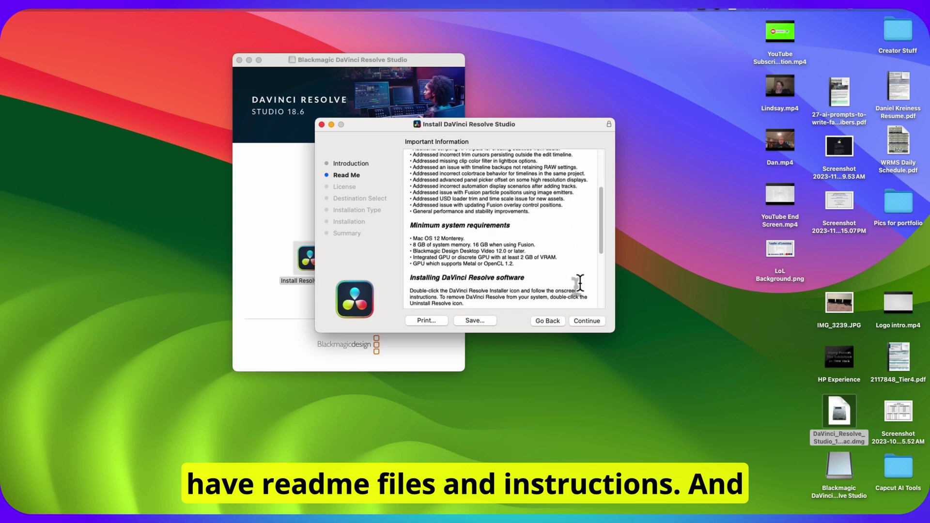
{"action": "scroll", "coordinate": [580, 283], "scroll_direction": "down", "scroll_amount": 7}
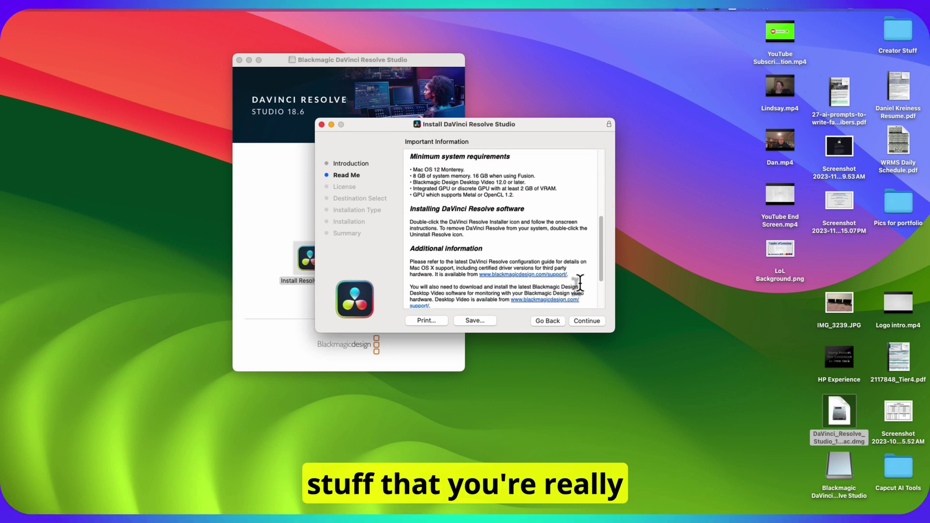
{"action": "scroll", "coordinate": [580, 283], "scroll_direction": "down", "scroll_amount": 3}
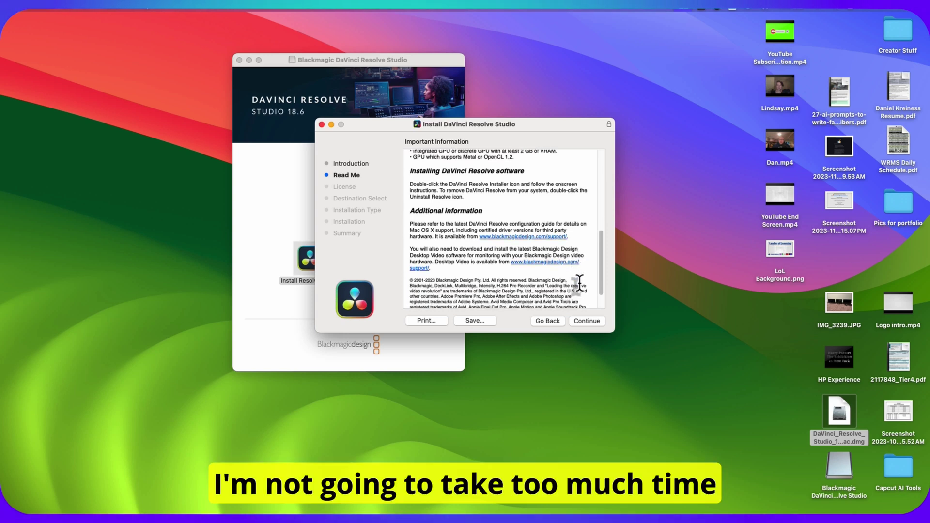
{"action": "scroll", "coordinate": [580, 283], "scroll_direction": "down", "scroll_amount": 4}
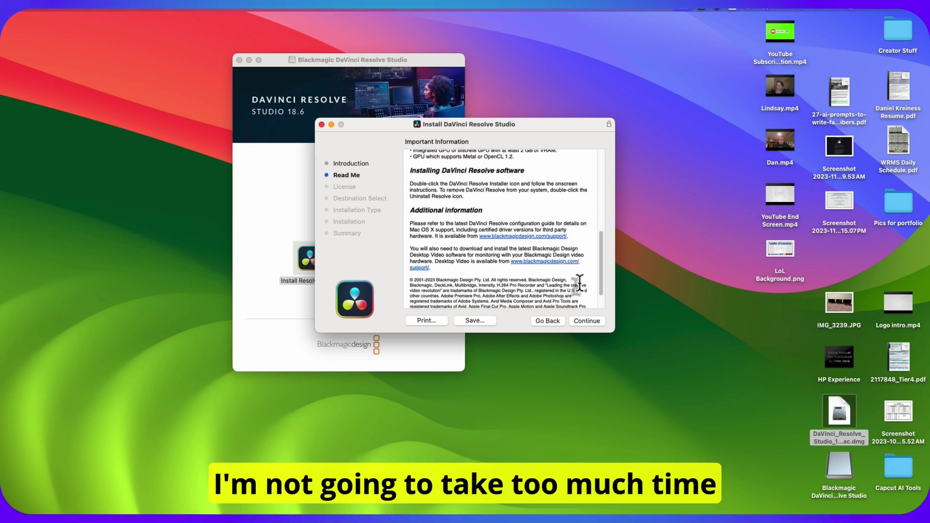
- Scroll through the software licence agreement, continue, and agree to its terms
{"action": "left_click", "coordinate": [585, 324]}
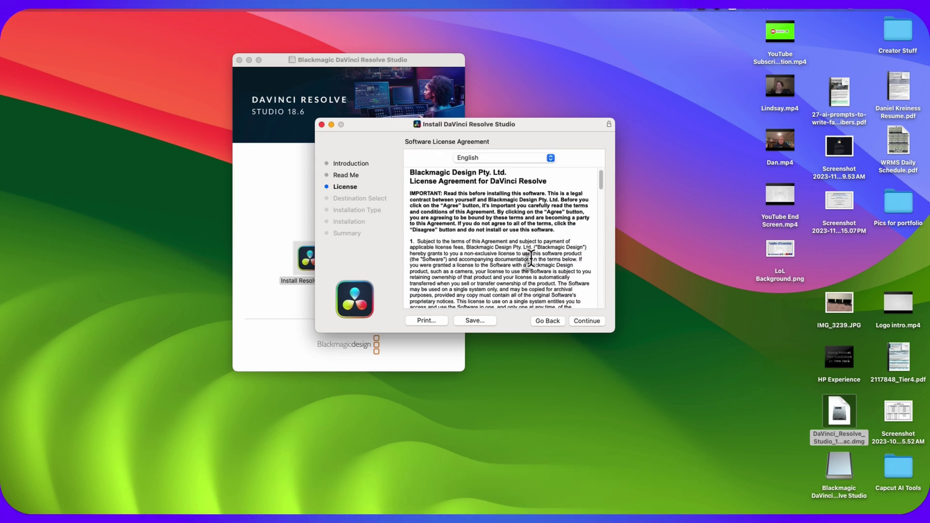
{"action": "scroll", "coordinate": [547, 248], "scroll_direction": "down", "scroll_amount": 3}
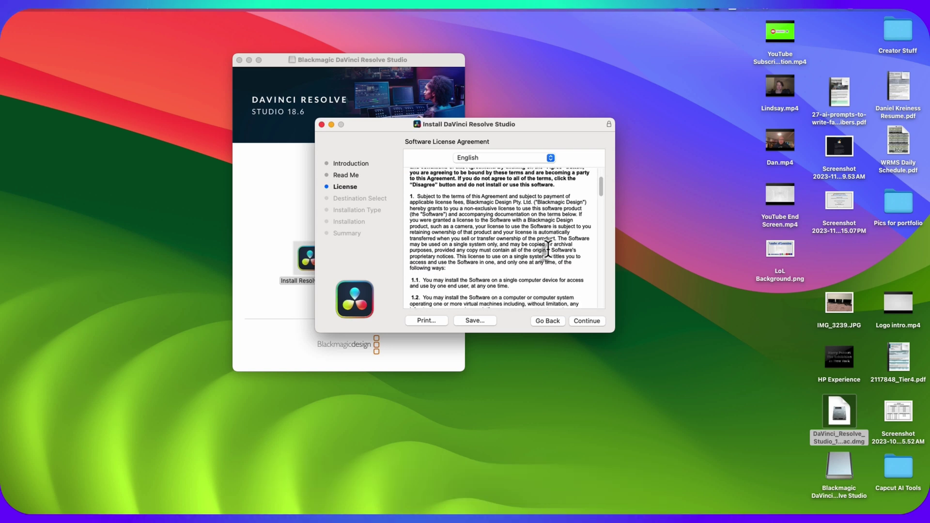
{"action": "scroll", "coordinate": [547, 249], "scroll_direction": "down", "scroll_amount": 8}
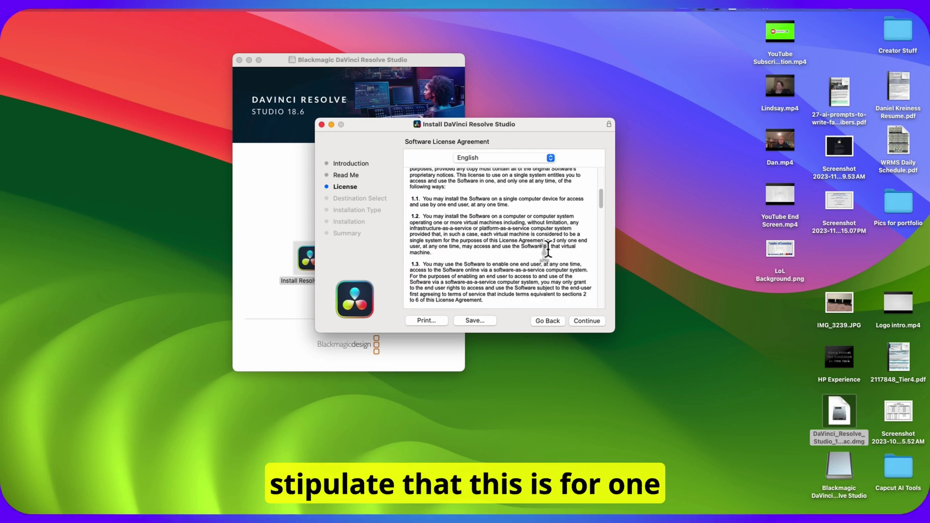
{"action": "scroll", "coordinate": [548, 247], "scroll_direction": "down", "scroll_amount": 3}
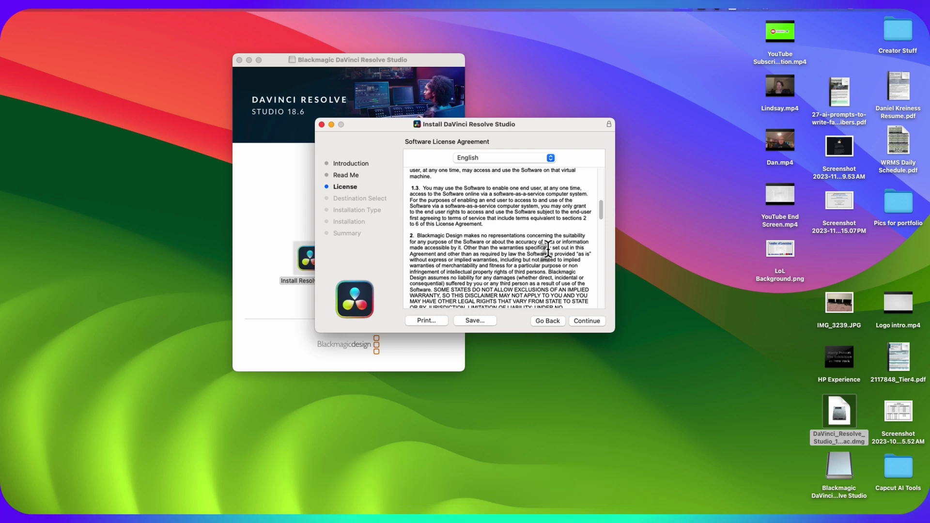
{"action": "scroll", "coordinate": [548, 250], "scroll_direction": "down", "scroll_amount": 1}
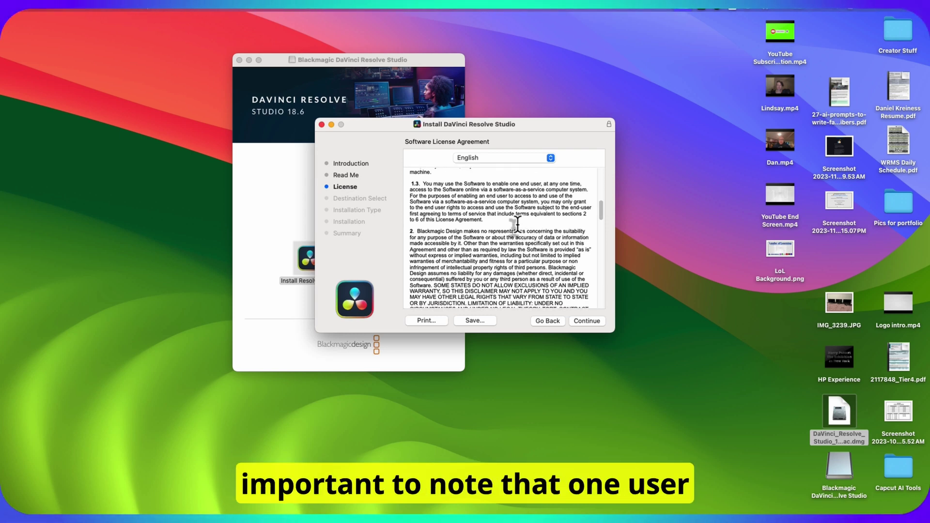
{"action": "scroll", "coordinate": [518, 224], "scroll_direction": "down", "scroll_amount": 10}
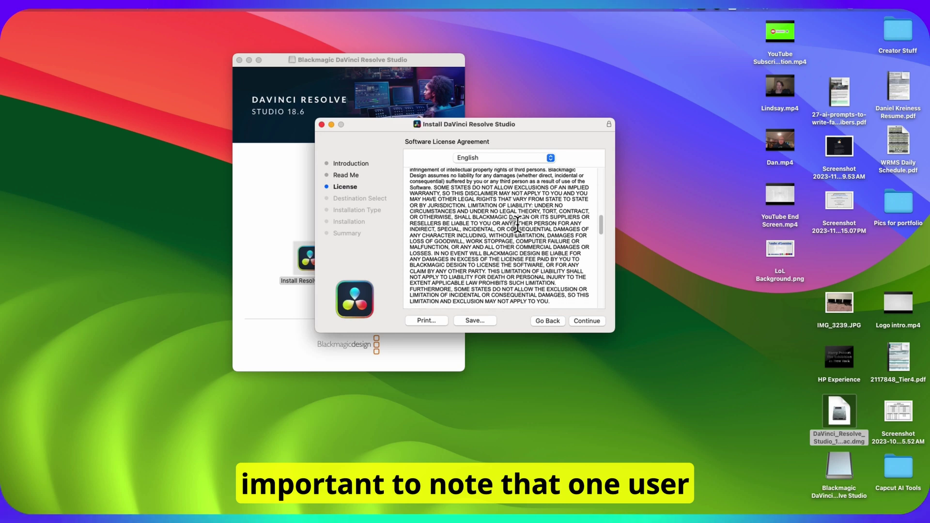
{"action": "scroll", "coordinate": [518, 225], "scroll_direction": "down", "scroll_amount": 10}
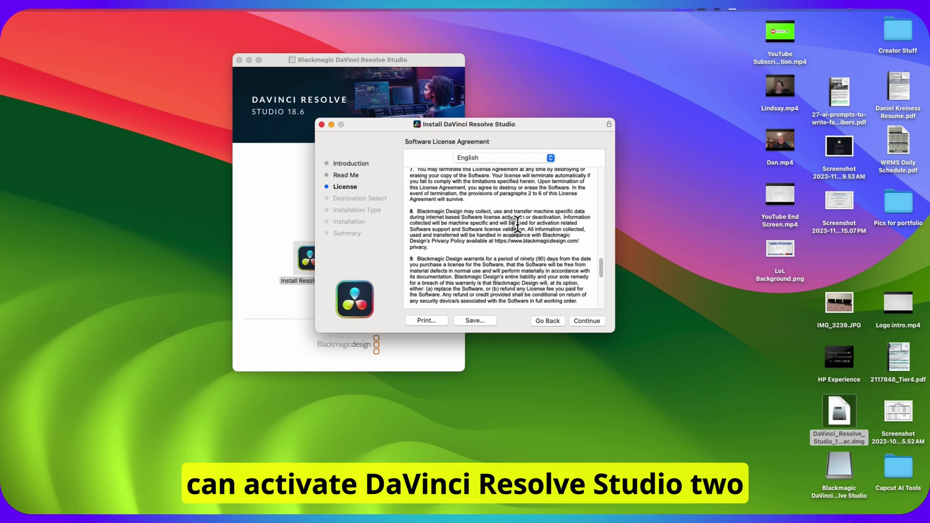
{"action": "scroll", "coordinate": [518, 224], "scroll_direction": "down", "scroll_amount": 10}
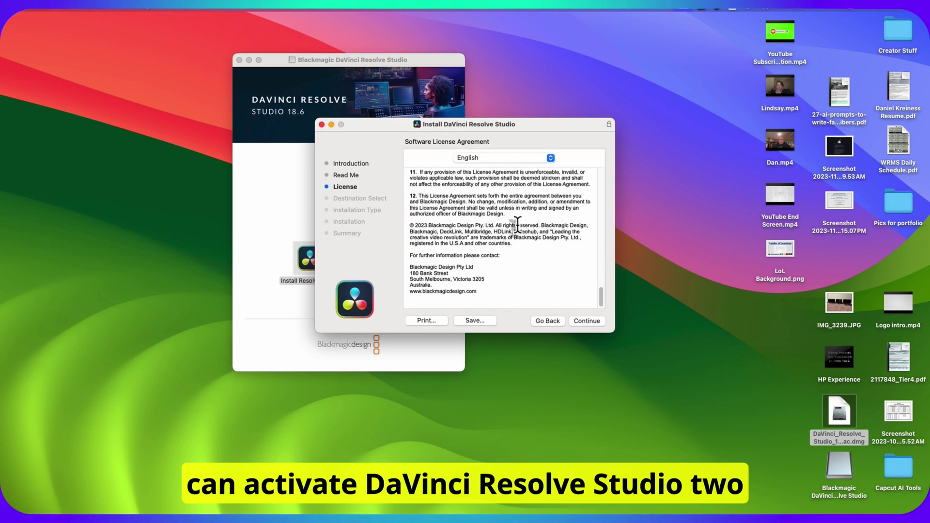
{"action": "left_click", "coordinate": [582, 332]}
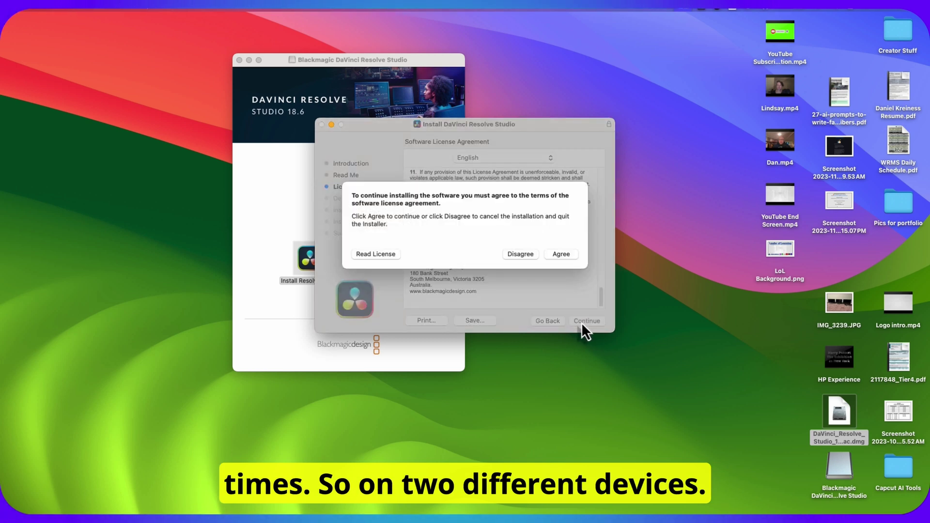
{"action": "left_click", "coordinate": [555, 260]}
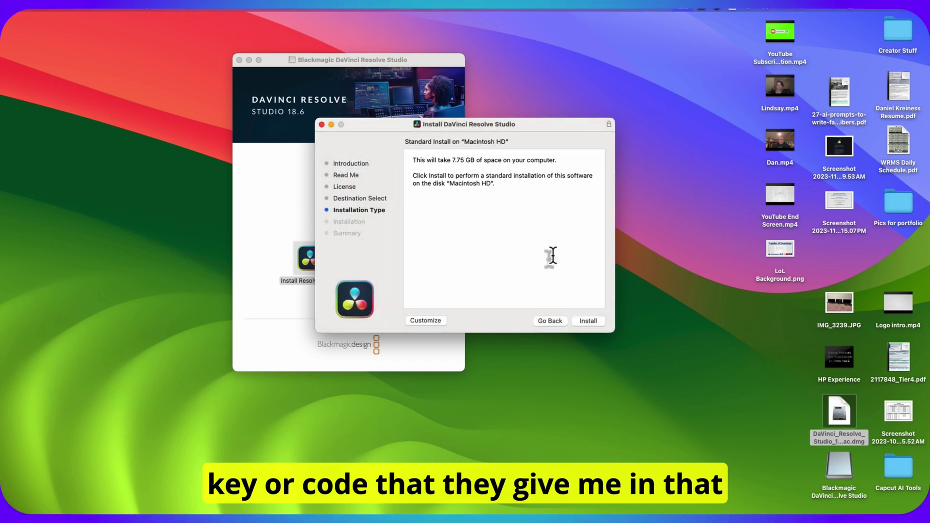
- Start the standard install on Macintosh HD and authorise it with the account password
{"action": "left_click", "coordinate": [588, 320]}
{"action": "type", "text": "•••••••"}
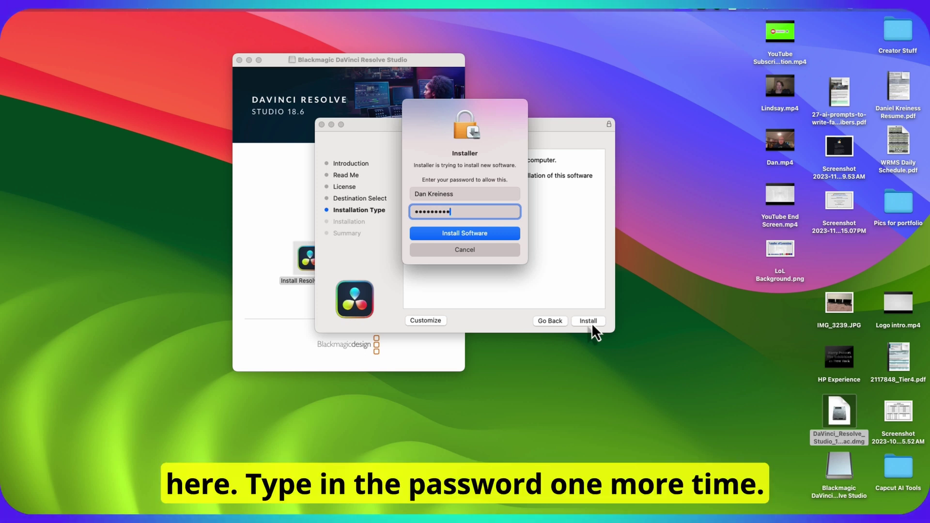
{"action": "key", "text": "Return"}
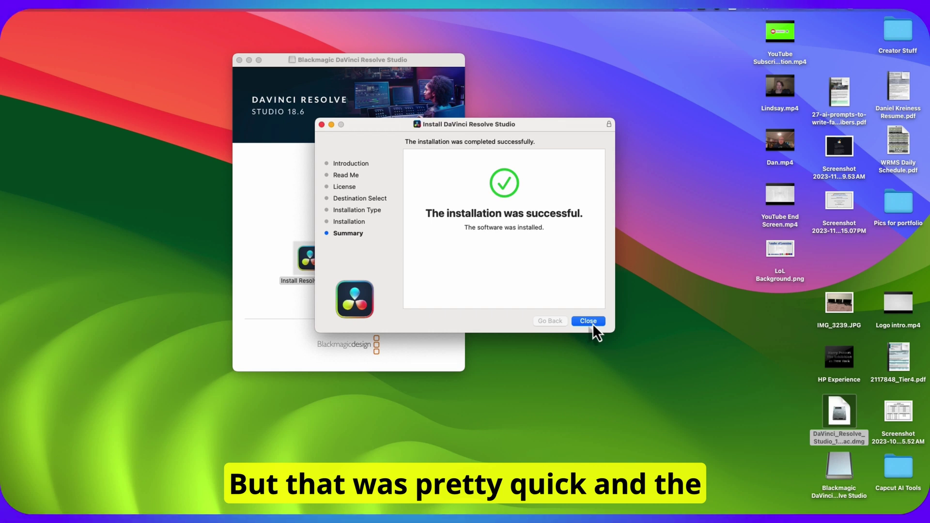
- Quit the finished installer and close the Resolve disk window, reopening and closing it once more
{"action": "left_click", "coordinate": [594, 322]}
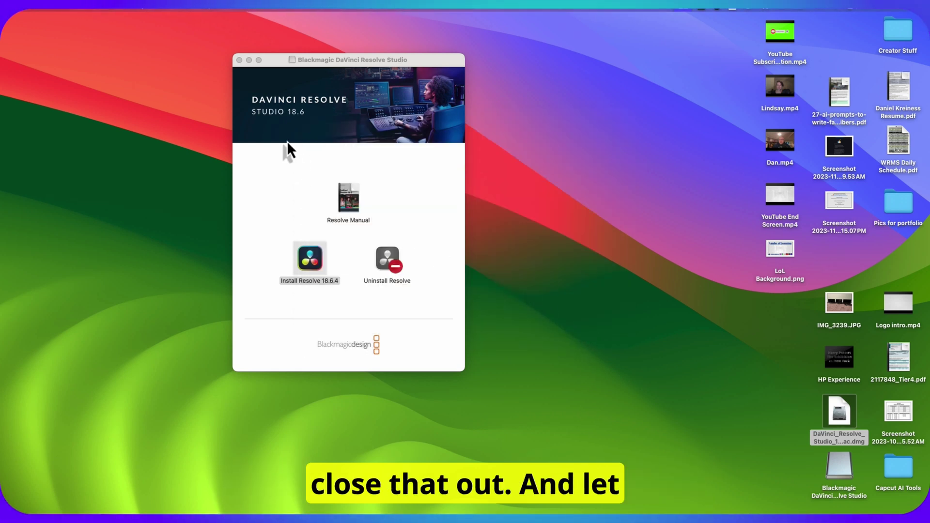
{"action": "left_click", "coordinate": [239, 61]}
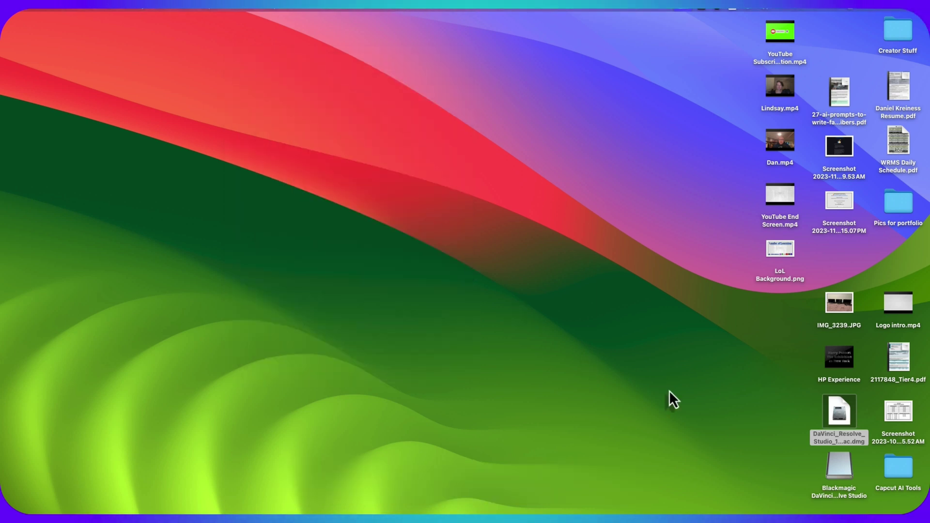
{"action": "double_click", "coordinate": [840, 465]}
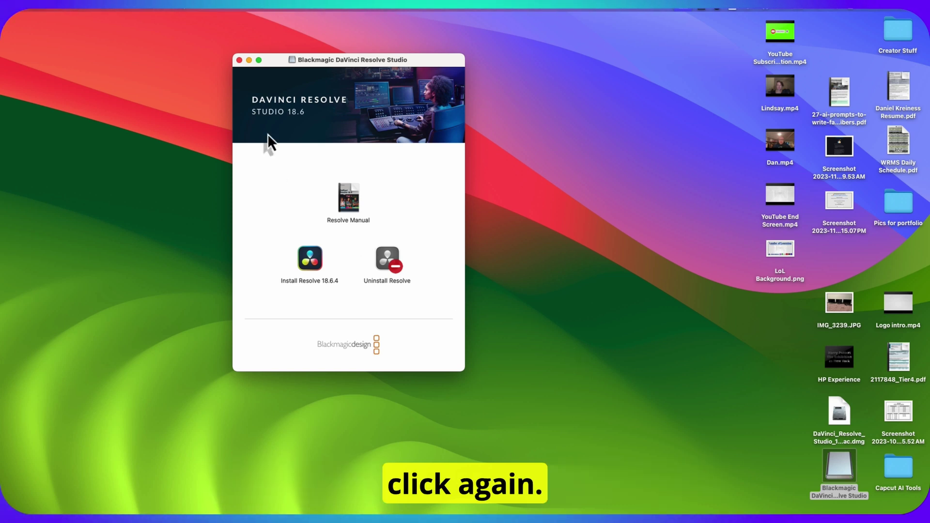
{"action": "left_click", "coordinate": [239, 60]}
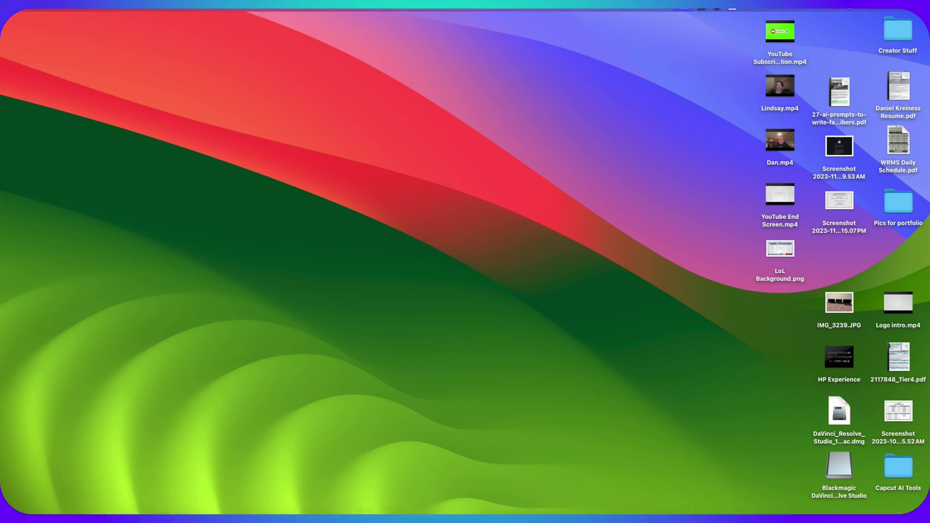
{"action": "mouse_move", "coordinate": [378, 509]}
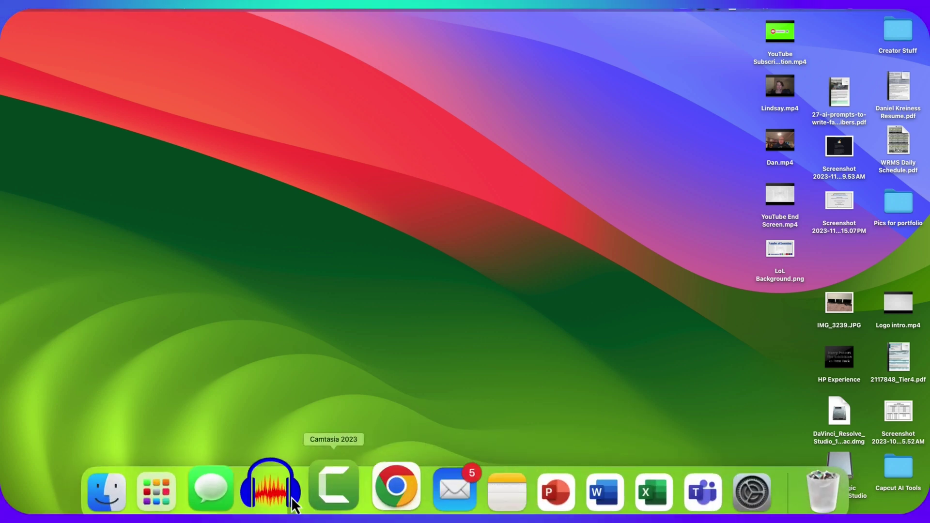
- Drag DaVinci Resolve from Launchpad into the Dock, then close Launchpad
{"action": "left_click", "coordinate": [196, 494]}
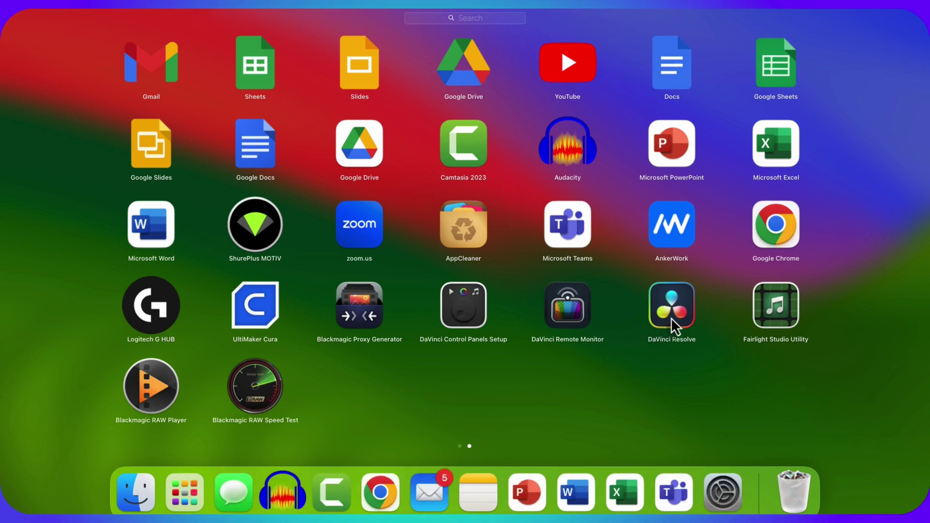
{"action": "left_click_drag", "start_coordinate": [675, 313], "coordinate": [313, 499]}
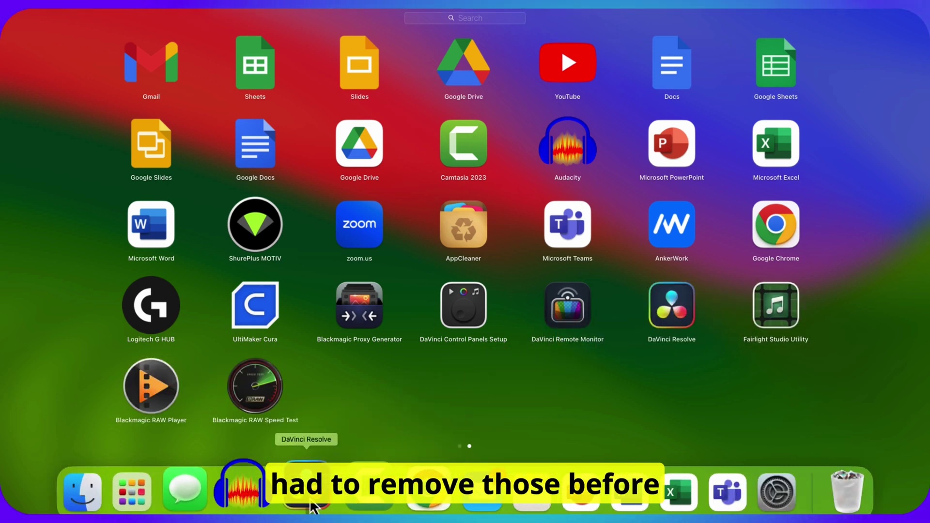
{"action": "left_click", "coordinate": [541, 389]}
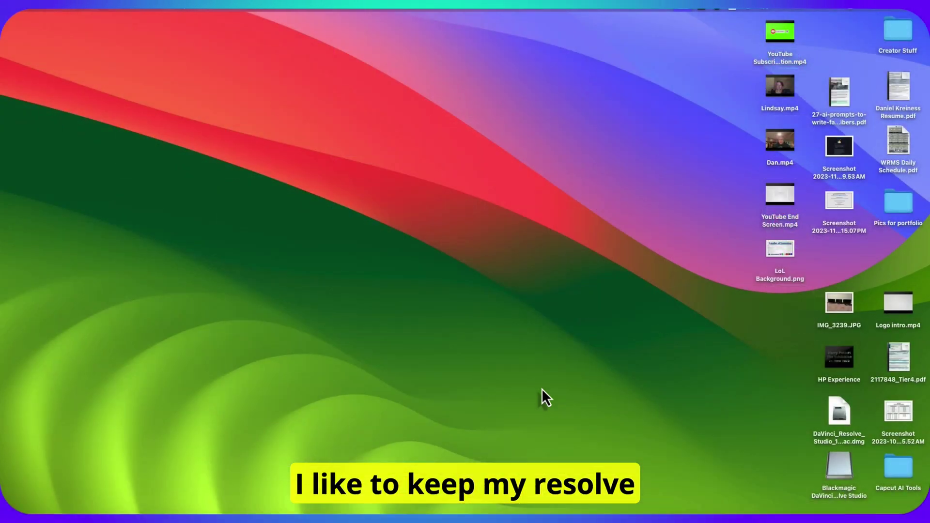
- Eject the mounted Studio disk from its context menu and trash the DaVinci_Resolve .dmg file
{"action": "right_click", "coordinate": [836, 467]}
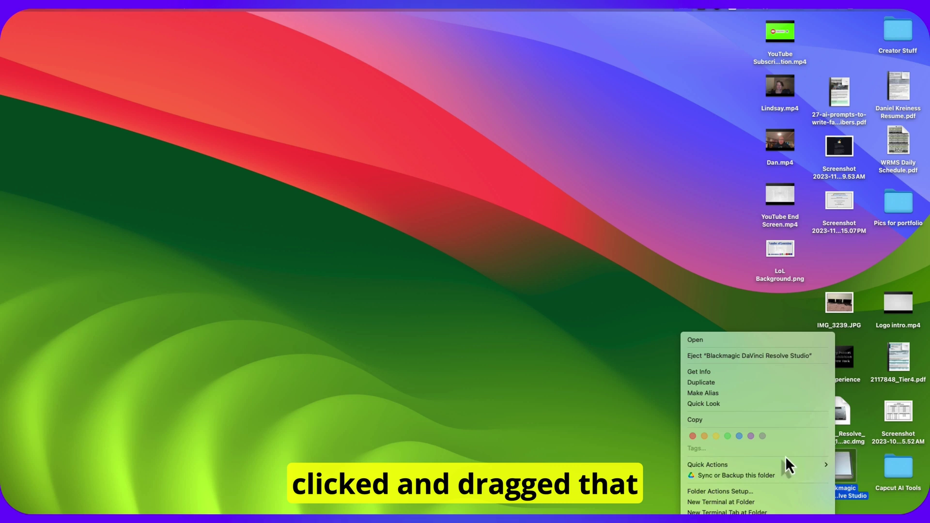
{"action": "left_click", "coordinate": [753, 356]}
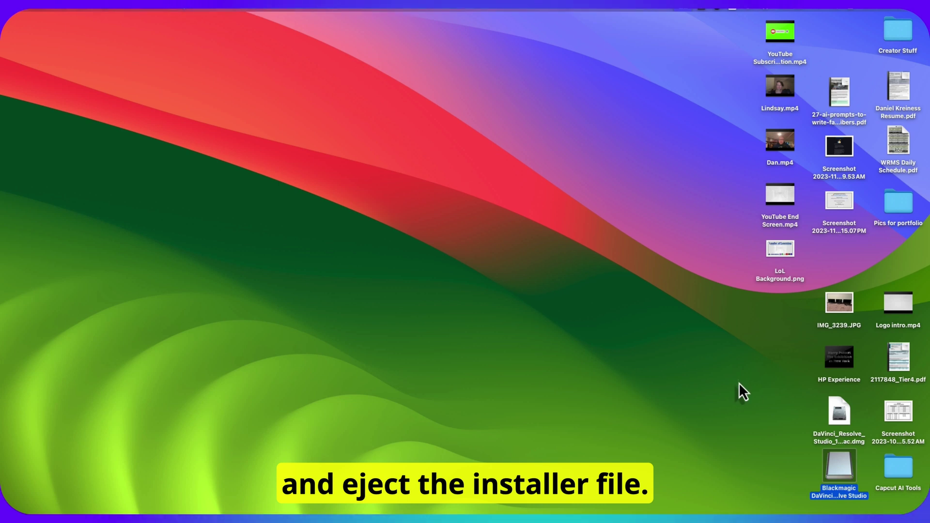
{"action": "right_click", "coordinate": [838, 466]}
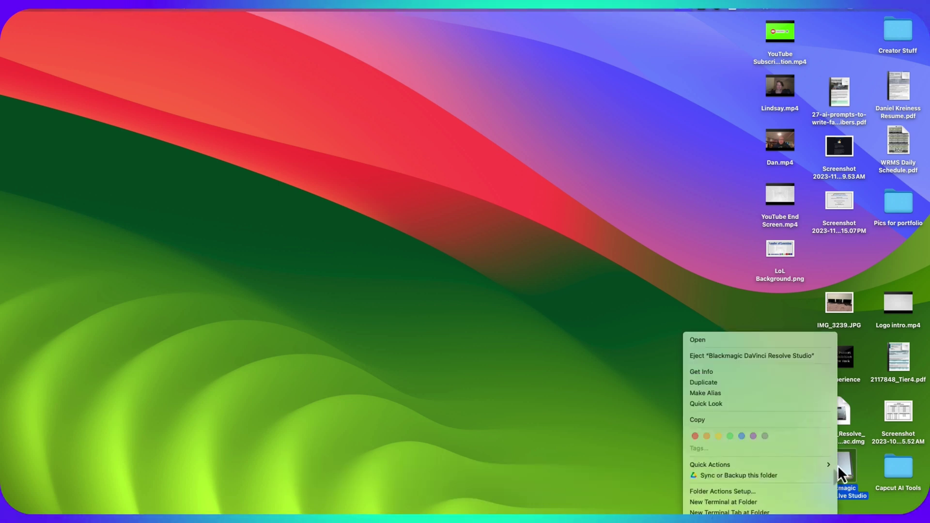
{"action": "left_click", "coordinate": [721, 359]}
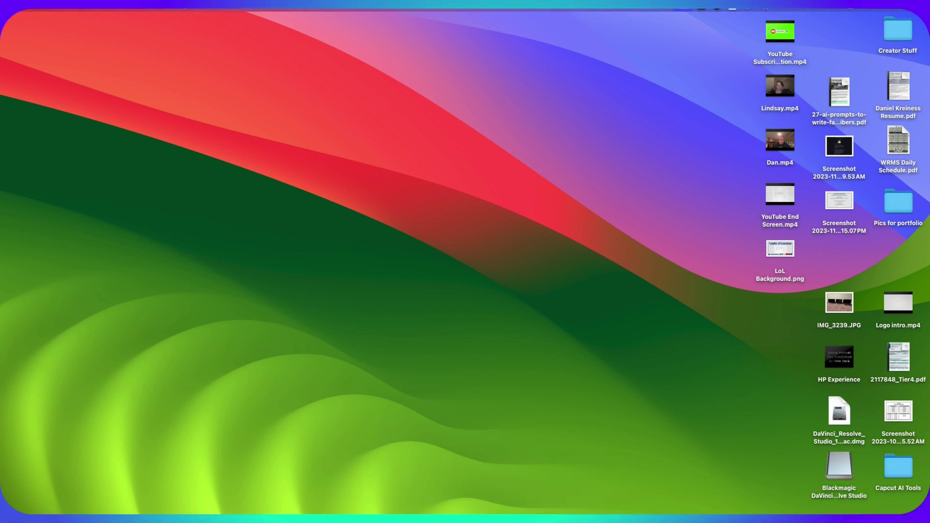
{"action": "mouse_move", "coordinate": [644, 487]}
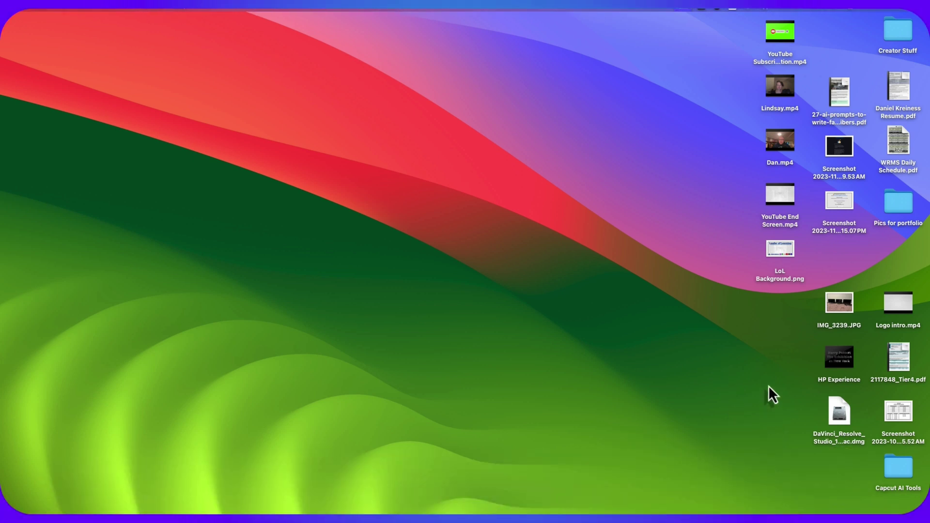
{"action": "left_click_drag", "start_coordinate": [838, 416], "coordinate": [822, 487]}
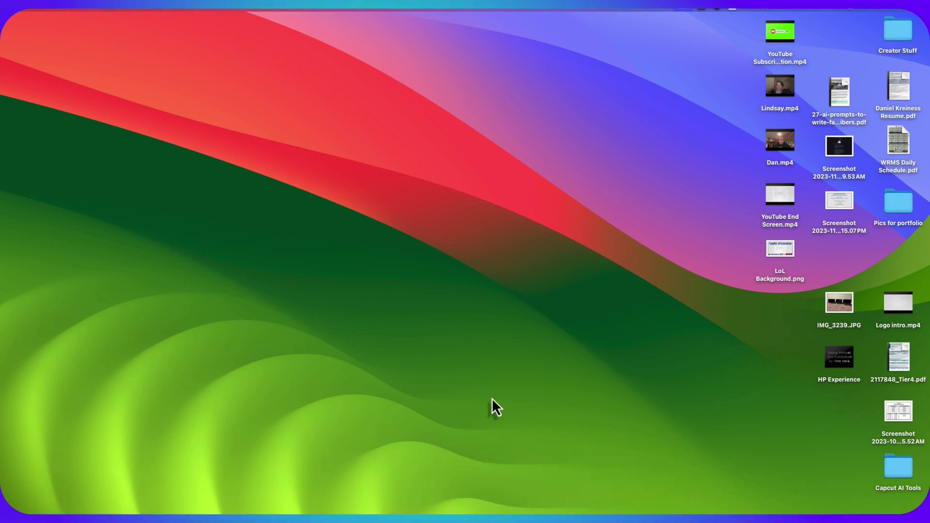
- Launch DaVinci Resolve Studio 18.6 from the Dock to bring up its license activation window
{"action": "mouse_move", "coordinate": [336, 506]}
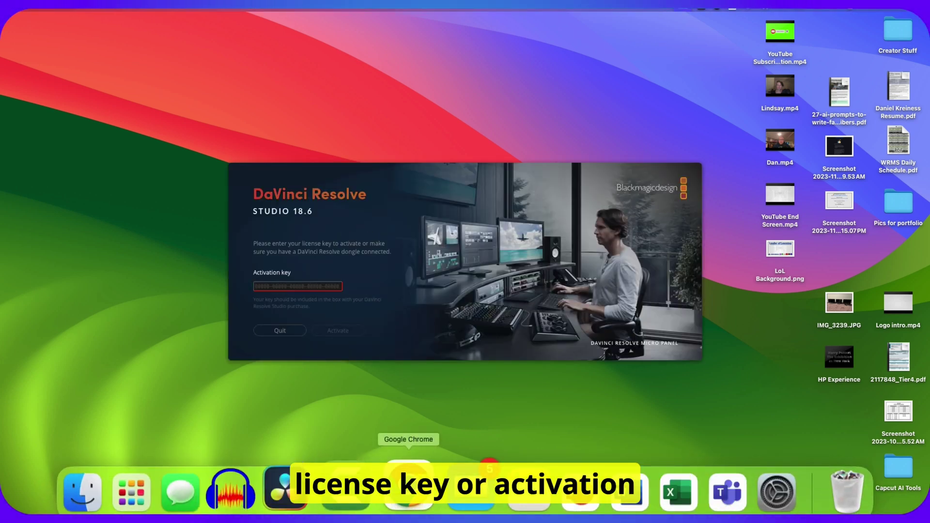
- Copy the license key from the Blackmagic Design order email into Resolve's activation key field
{"action": "left_click", "coordinate": [454, 506]}
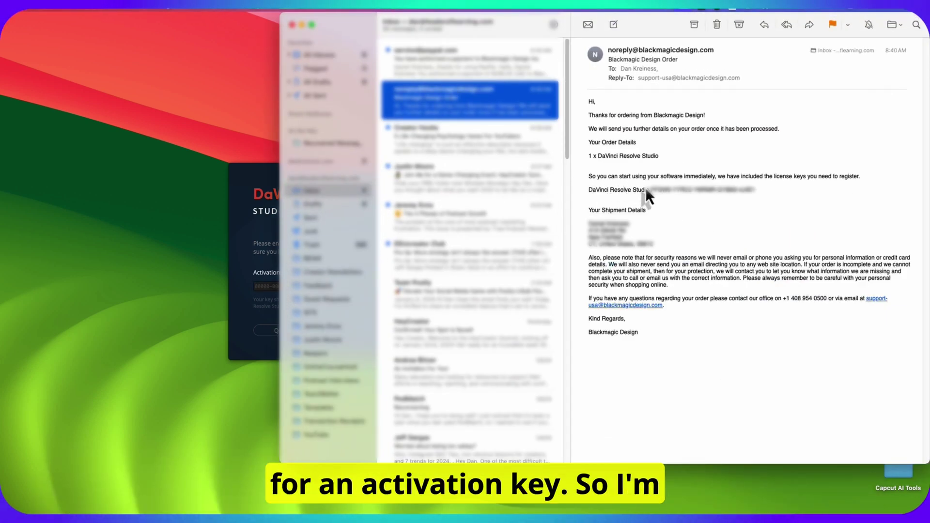
{"action": "left_click_drag", "start_coordinate": [652, 190], "coordinate": [735, 196]}
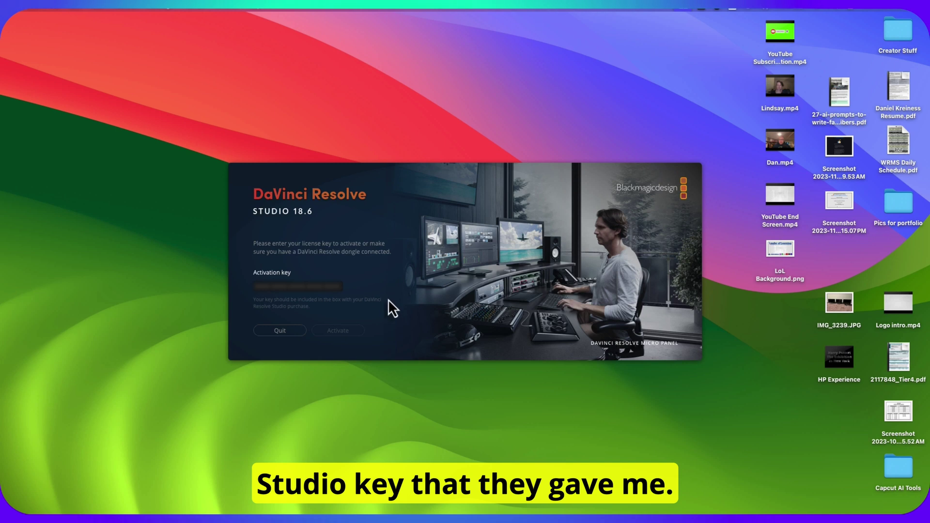
{"action": "left_click", "coordinate": [305, 286]}
{"action": "key", "text": "super+v"}
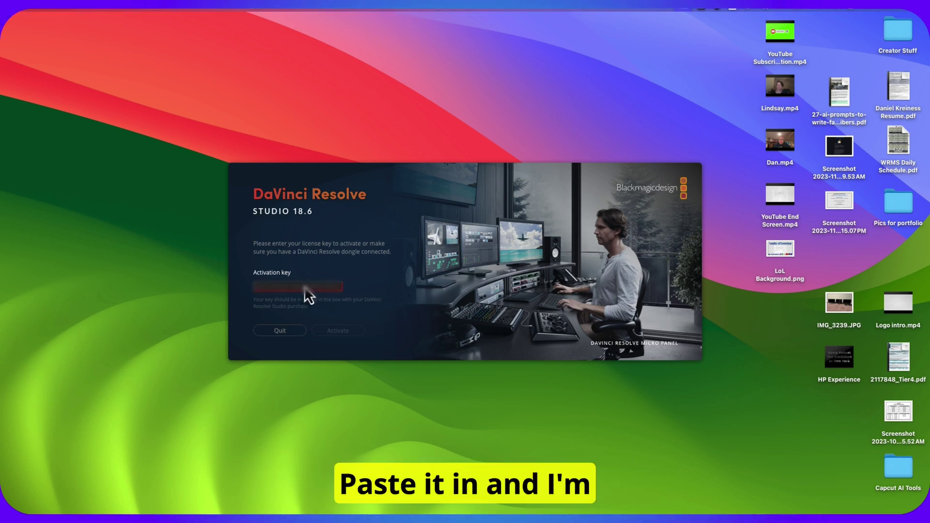
- Re-paste the license key, activate DaVinci Resolve Studio, and start the app
{"action": "key", "text": "super+v"}
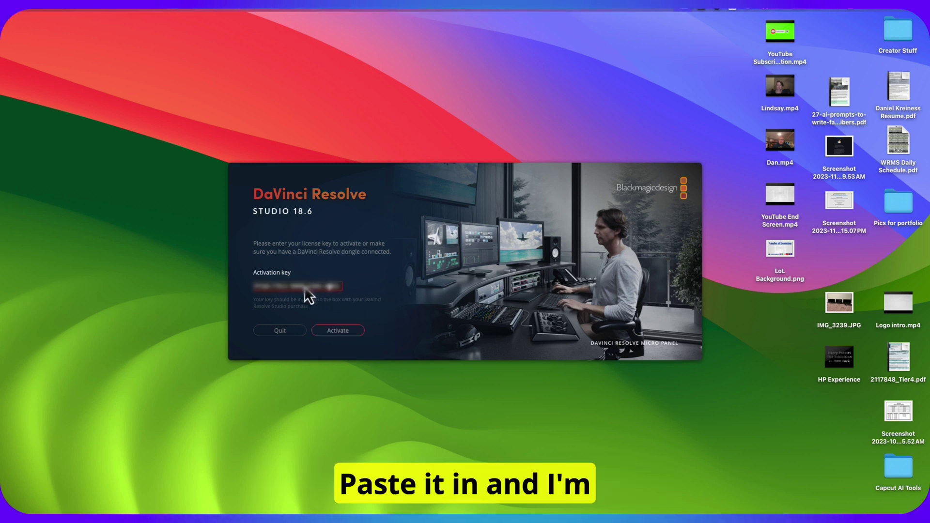
{"action": "left_click", "coordinate": [329, 333]}
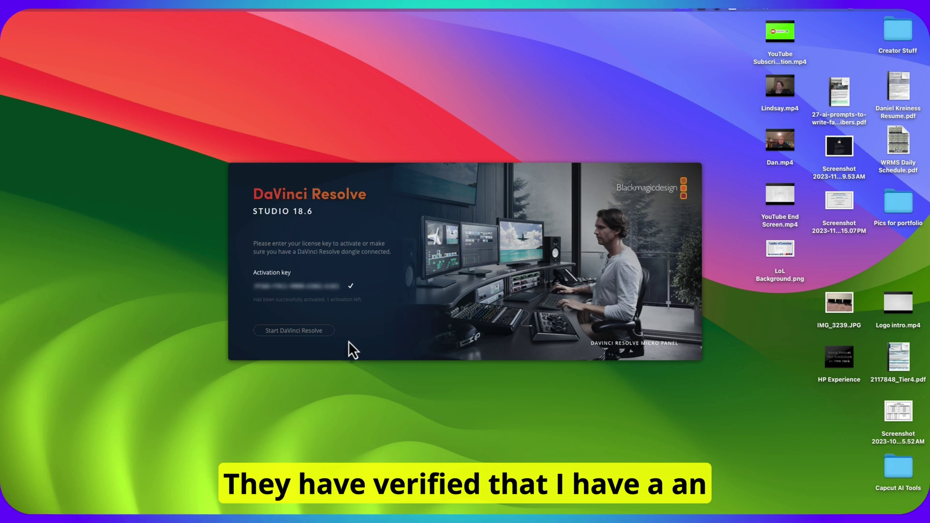
{"action": "left_click", "coordinate": [315, 332]}
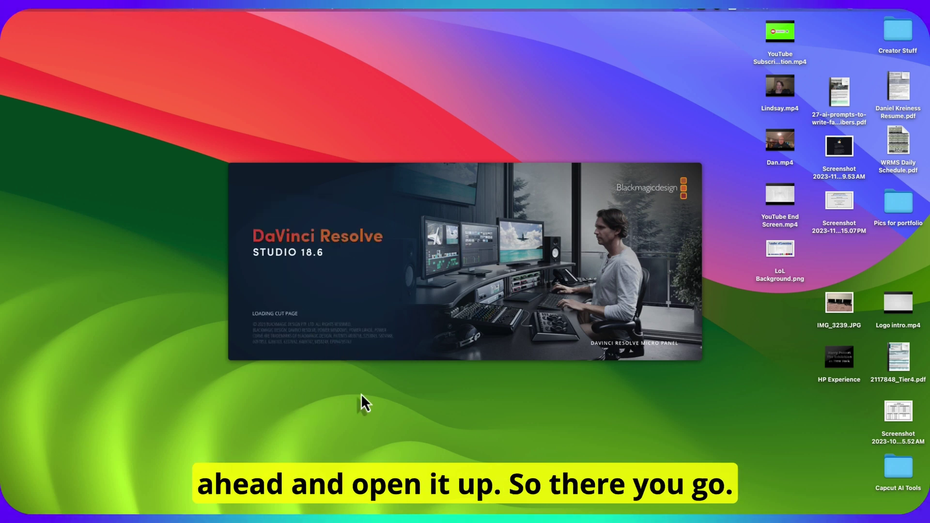